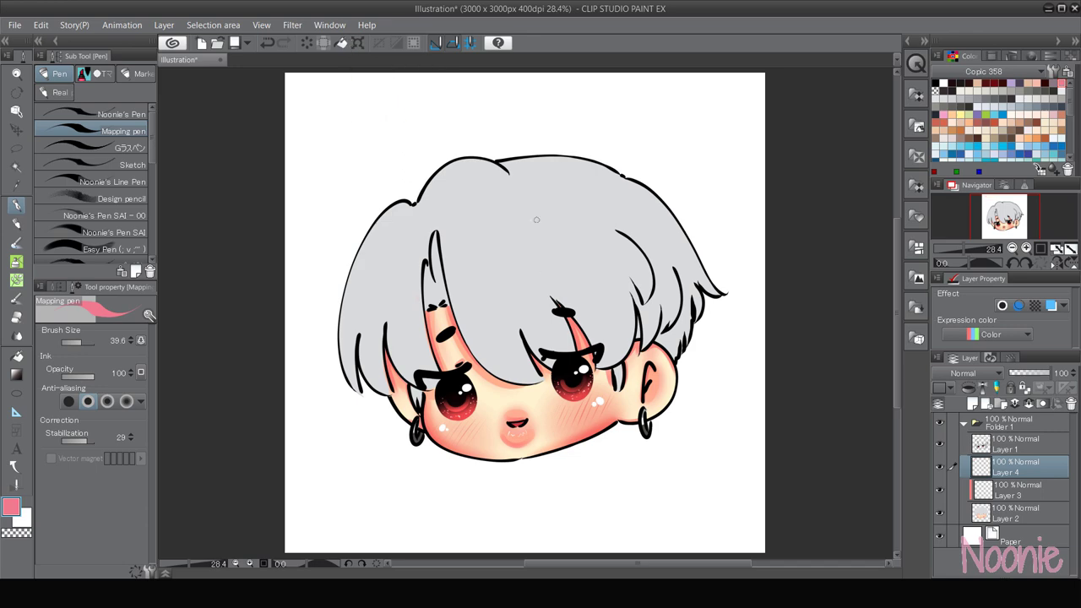
- Fill the hair flat pink, select the hair area from Layer 3, and make the empty Layer 4 above it active
left_click(1029, 404)
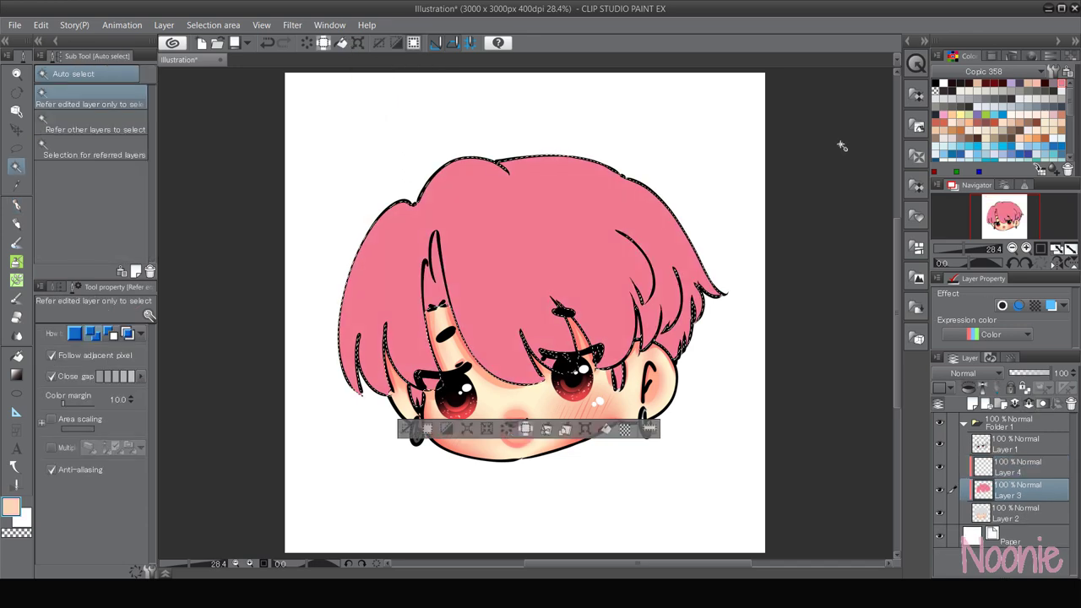
key("m")
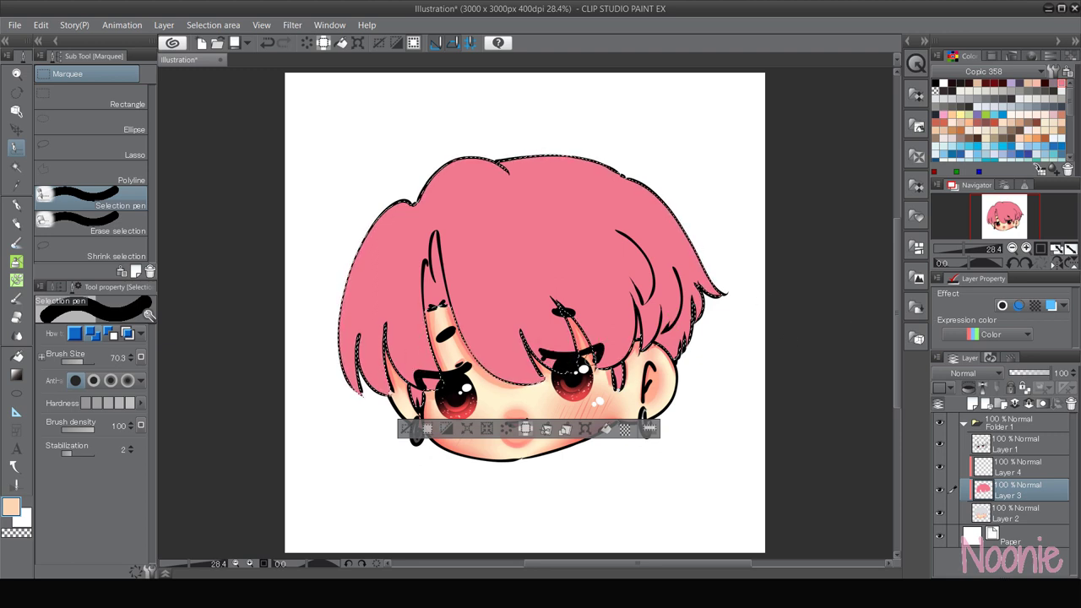
left_click(1018, 466)
key("b")
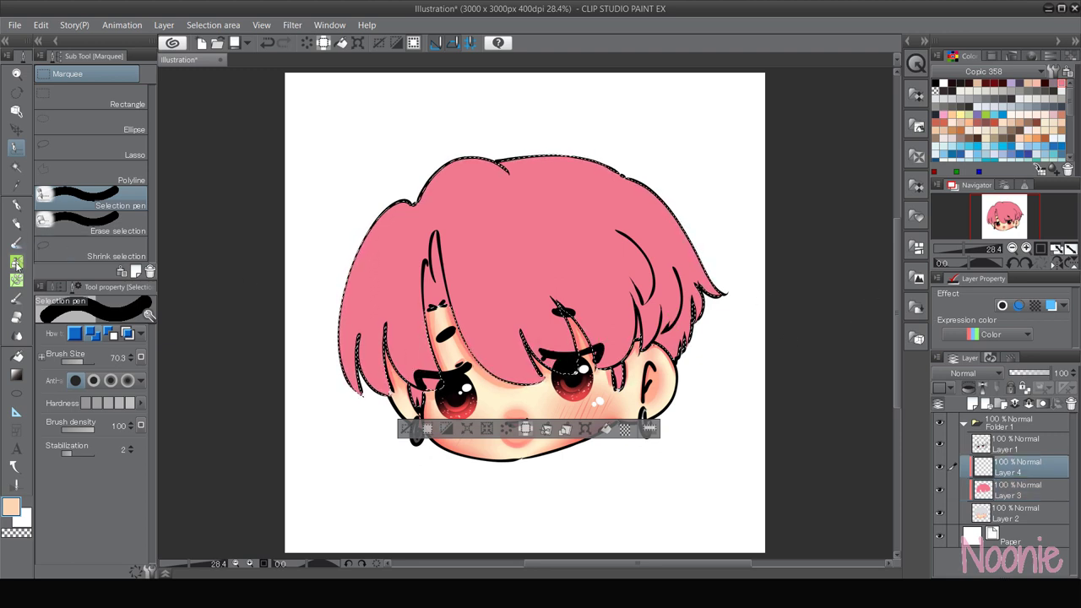
- Airbrush a lighter salmon tone over the fringe near the face with the SAI-style airbrush at size 976.8
left_click_drag(567, 416, 584, 415)
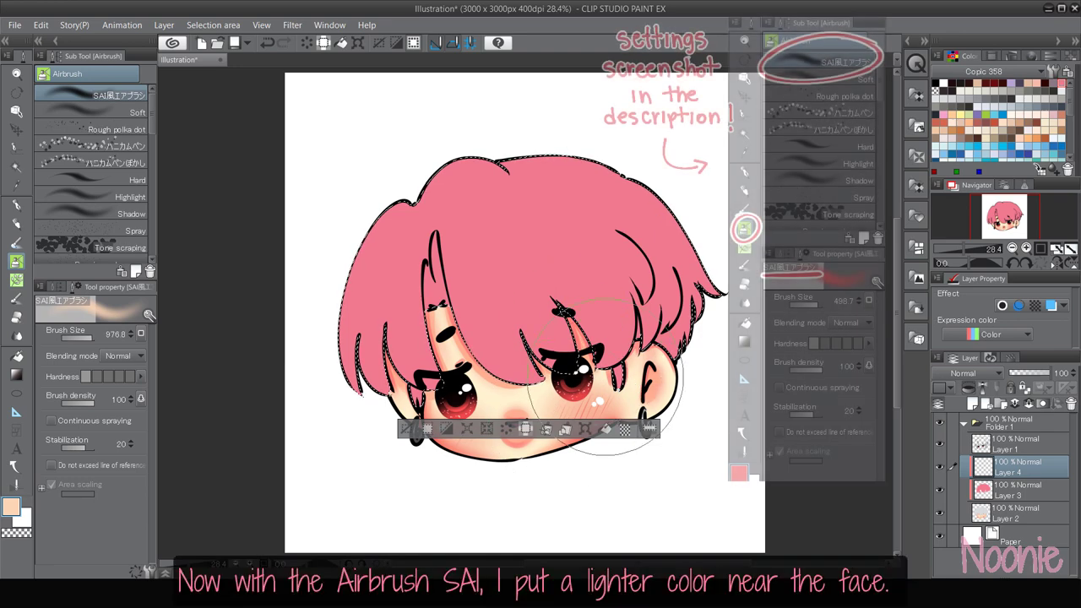
key("ctrl+z")
left_click(611, 378, "alt")
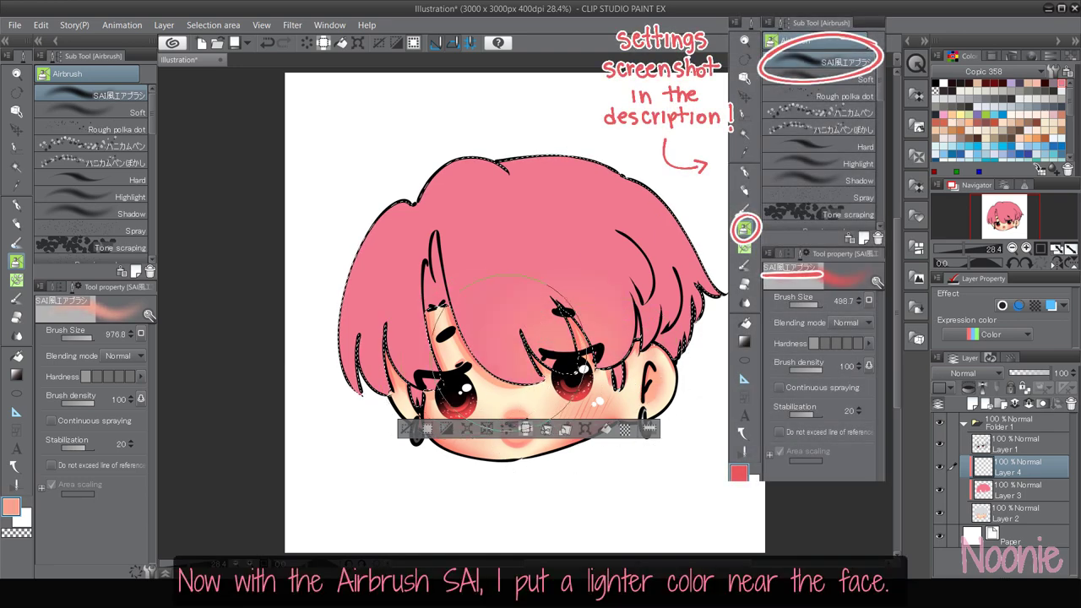
mouse_move(508, 352)
left_mouse_down()
mouse_move(430, 355)
mouse_move(391, 393)
mouse_move(413, 373)
mouse_move(556, 350)
mouse_move(649, 431)
mouse_move(666, 352)
left_mouse_up()
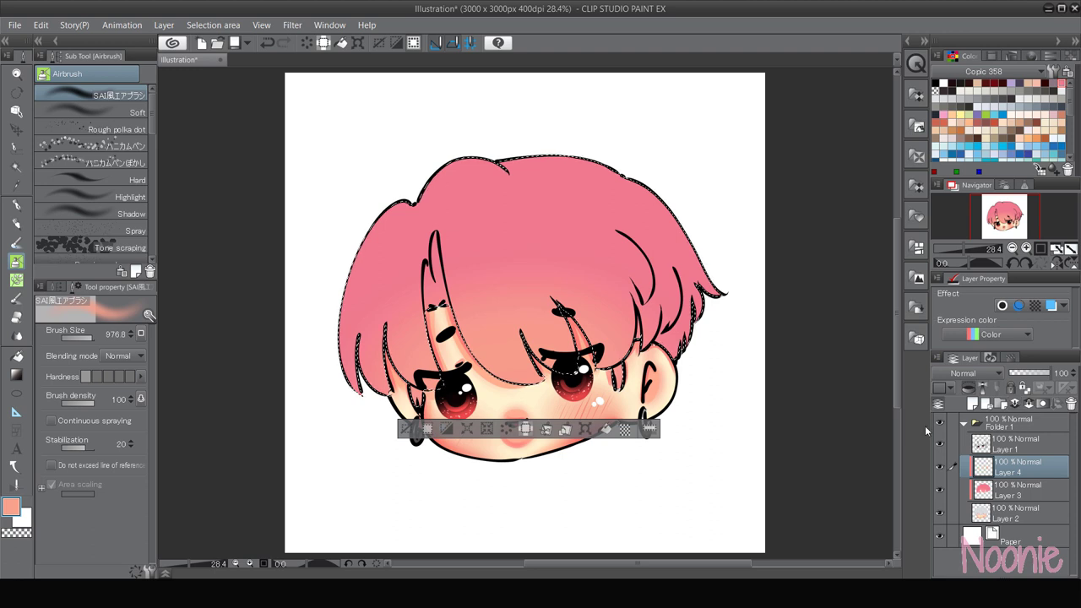
- Sample the base pink from the upper hair and set Layer 4's blending mode to Multiply
left_click(559, 207, "alt")
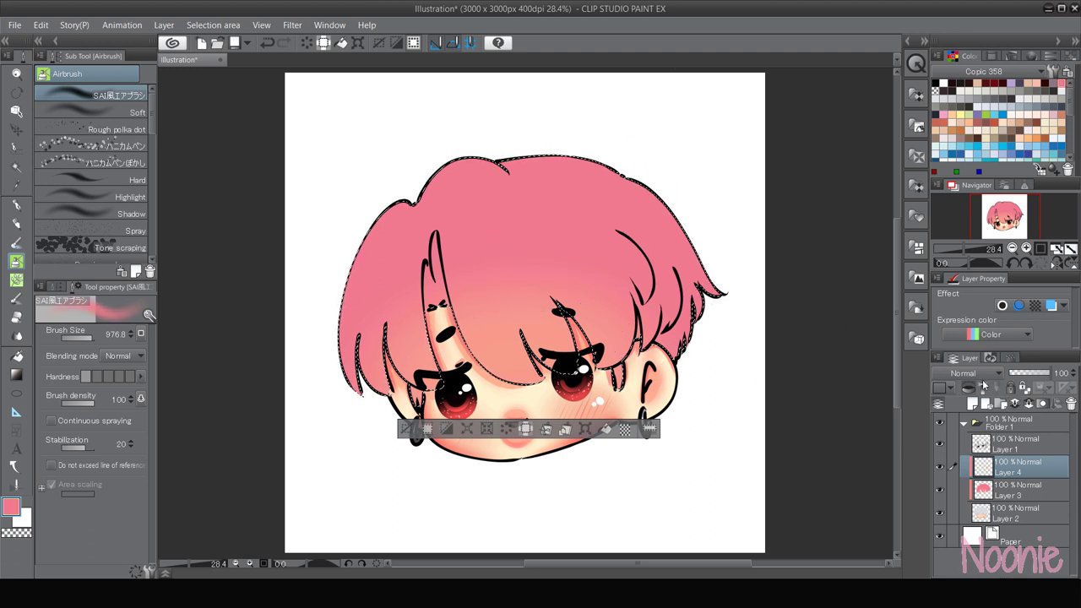
left_click(970, 373)
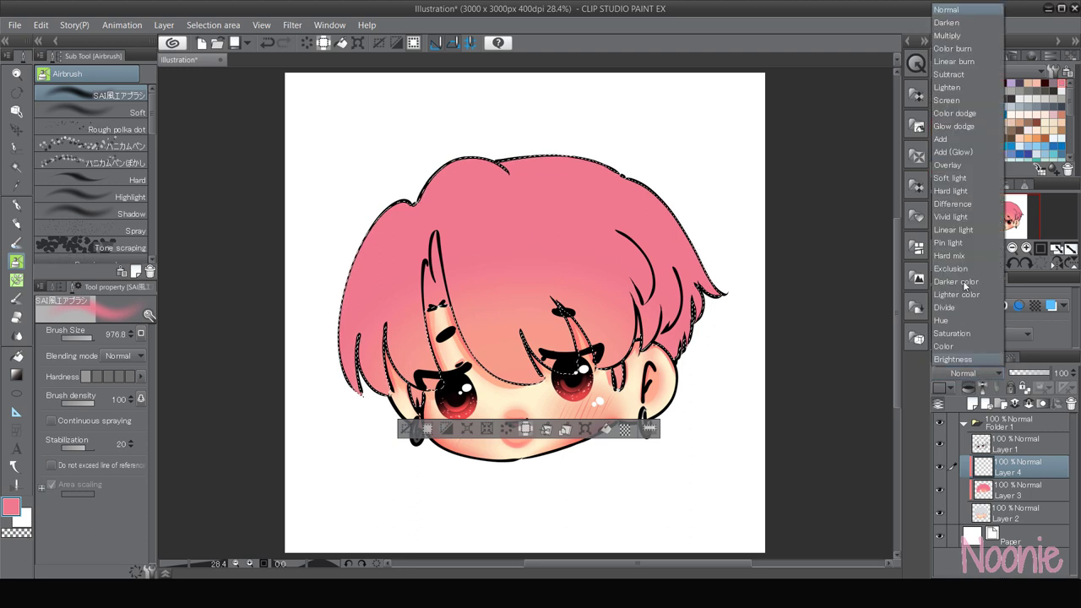
left_click(966, 36)
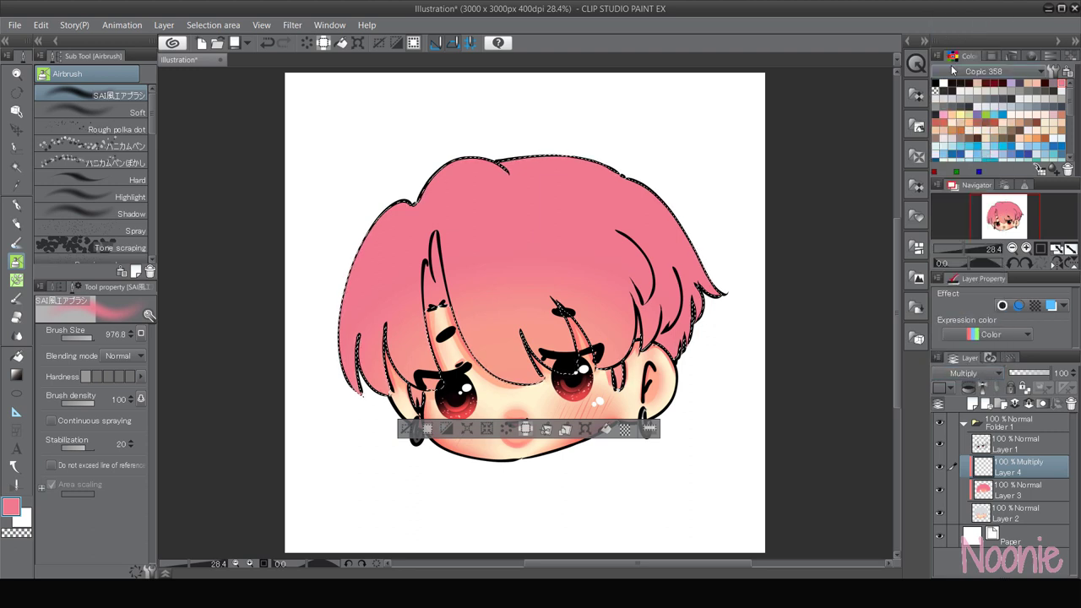
- Airbrush the first shadow along both outer sides of the hair and the lower fringe tips
mouse_move(397, 184)
left_mouse_down()
mouse_move(381, 212)
mouse_move(397, 371)
left_mouse_up()
mouse_move(648, 201)
left_mouse_down()
mouse_move(653, 156)
mouse_move(630, 346)
left_mouse_up()
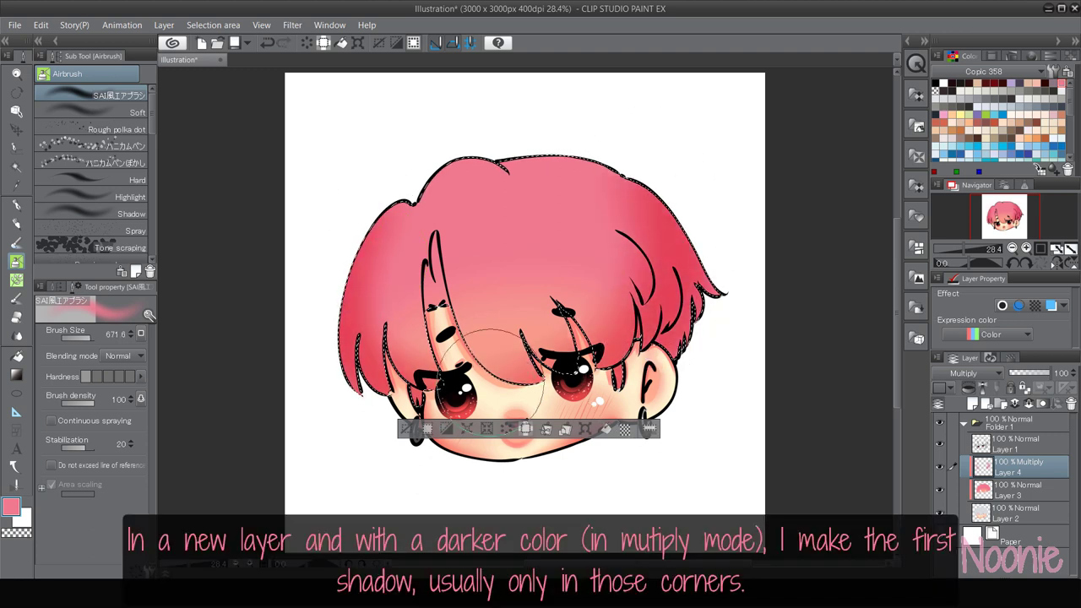
left_click_drag(491, 383, 525, 375)
left_click_drag(346, 353, 393, 372)
left_click_drag(706, 270, 621, 365)
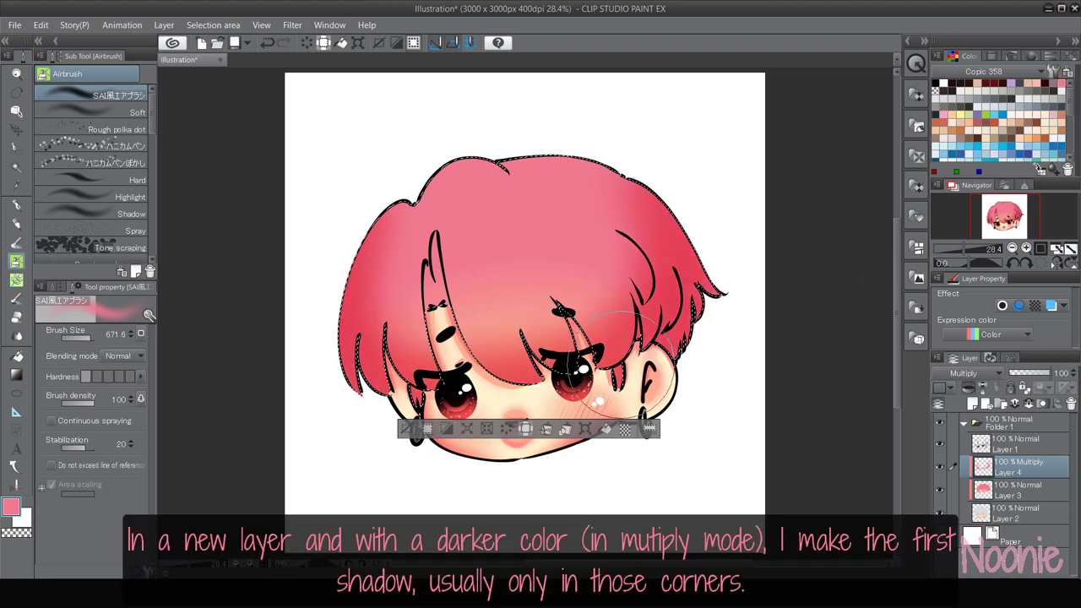
- Soften the inner edges of the side shadows by airbrushing with transparent color at size 498.7
key("c")
mouse_move(597, 272)
left_mouse_down()
mouse_move(625, 228)
mouse_move(631, 283)
left_mouse_up()
left_click_drag(390, 224, 386, 283)
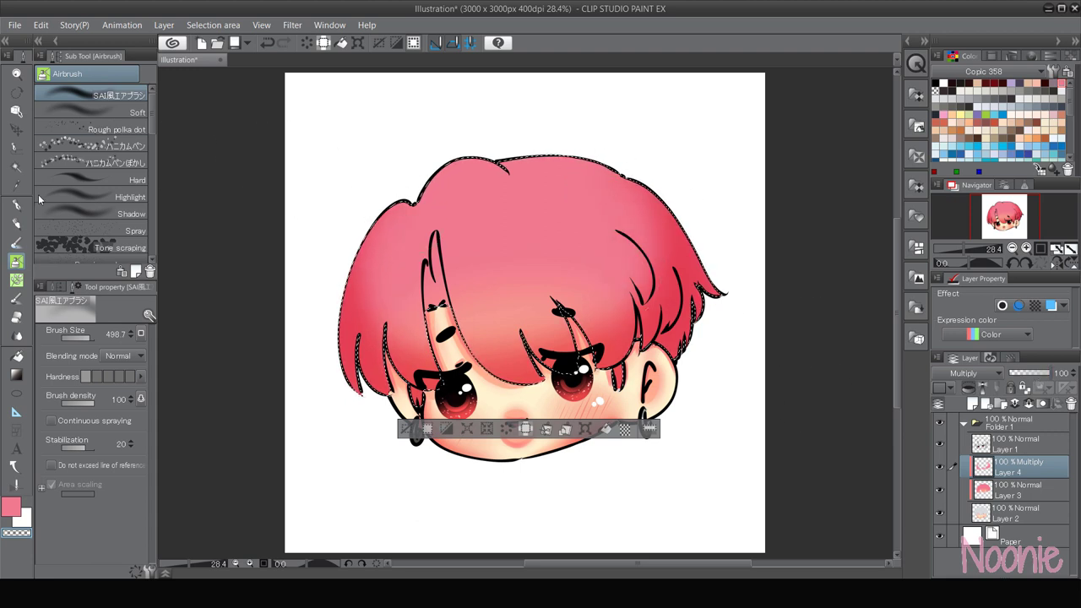
- Paint upward-tapering shadow strands along the lower hair with the SAI-style watercolor brush at size 147.9 on Layer 4 at 54% opacity
left_click(16, 242)
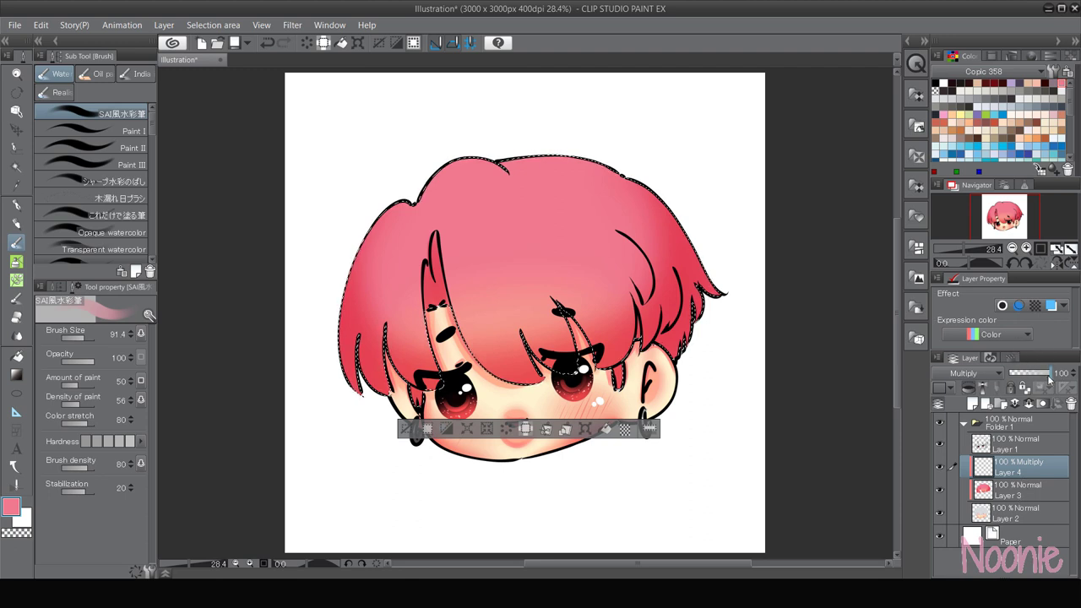
left_click(1032, 373)
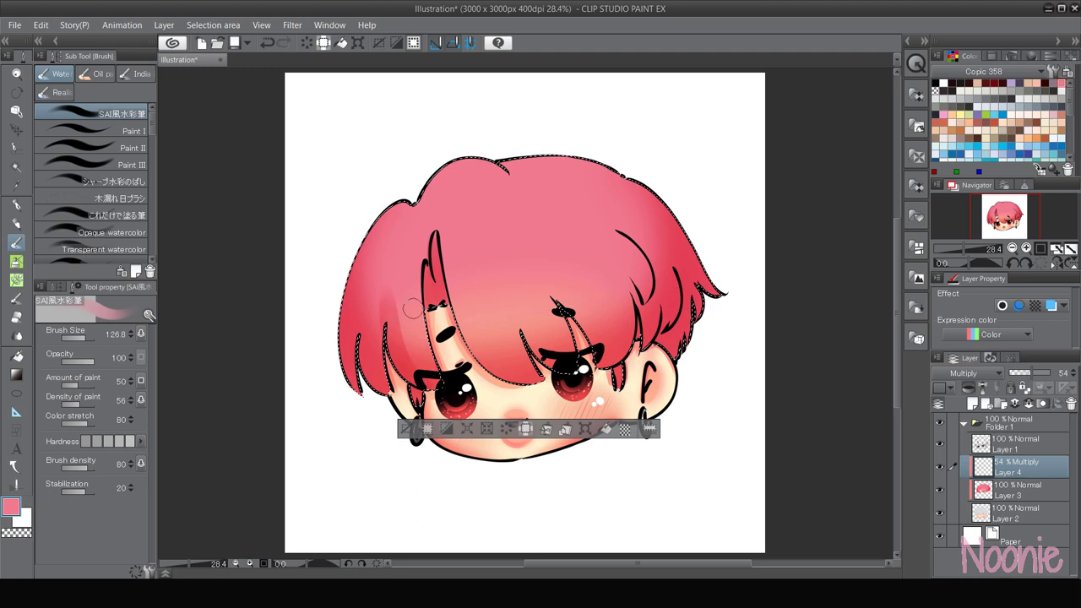
key("]")
left_click_drag(394, 346, 414, 247)
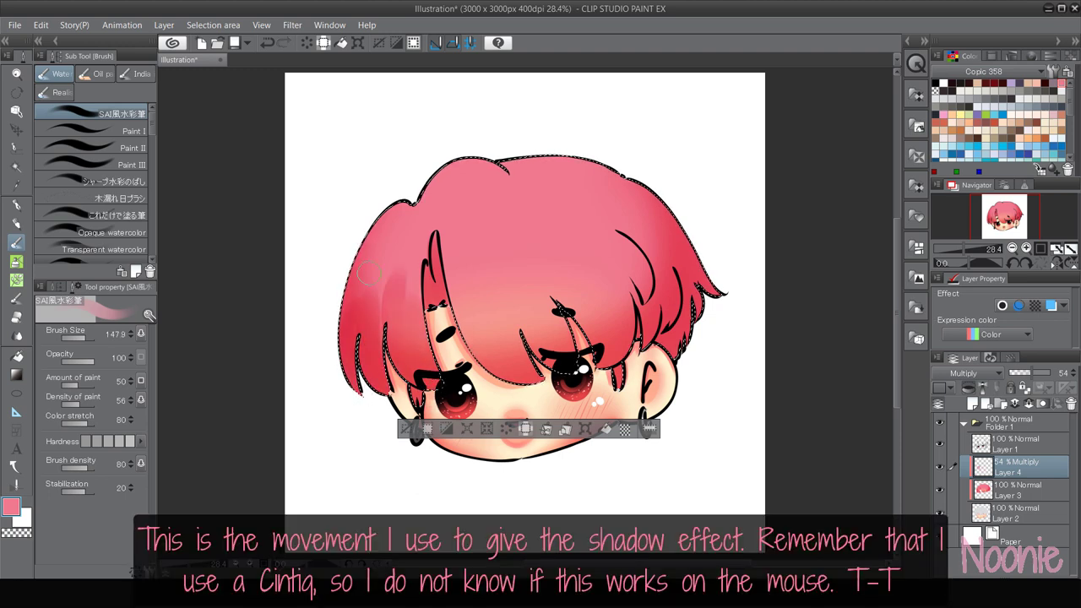
left_click_drag(549, 338, 545, 286)
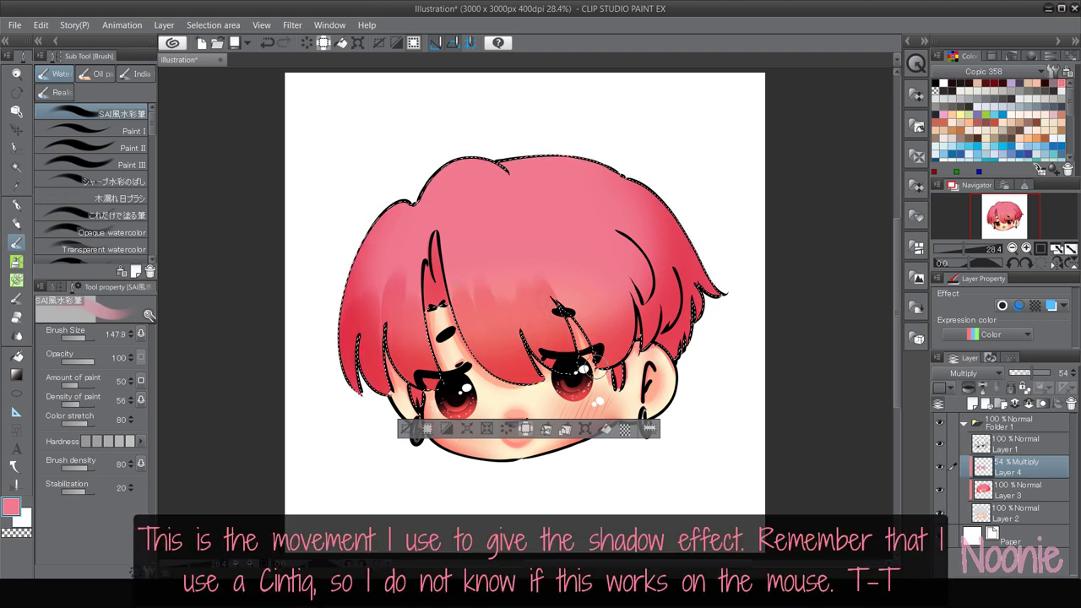
left_click_drag(585, 340, 580, 294)
mouse_move(608, 334)
left_mouse_down()
mouse_move(604, 291)
mouse_move(629, 252)
left_mouse_up()
mouse_move(672, 325)
left_mouse_down()
mouse_move(670, 253)
mouse_move(681, 230)
left_mouse_up()
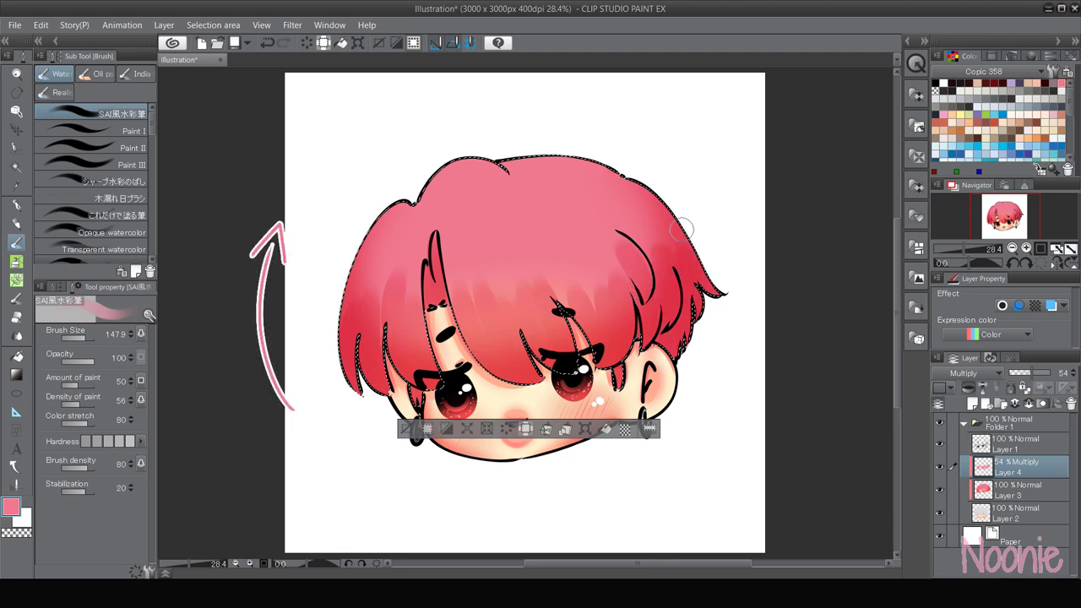
left_click_drag(365, 346, 368, 267)
- Paint a darker shadow band across the upper hair, undoing and repainting its last strokes
left_click_drag(400, 221, 390, 243)
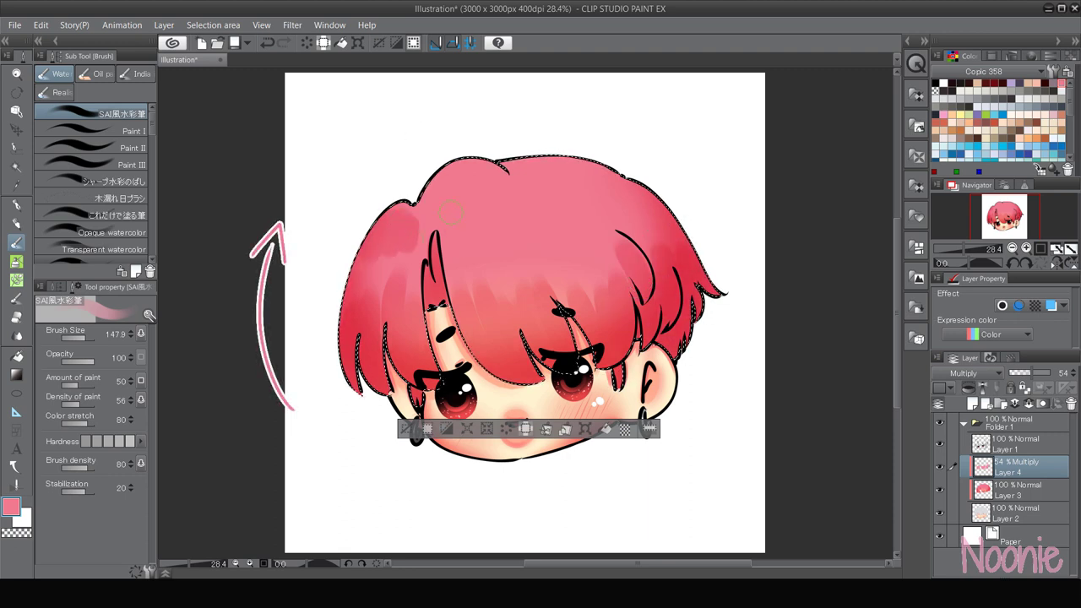
left_click_drag(456, 212, 486, 238)
mouse_move(502, 203)
left_mouse_down()
mouse_move(517, 230)
mouse_move(575, 194)
mouse_move(633, 189)
left_mouse_up()
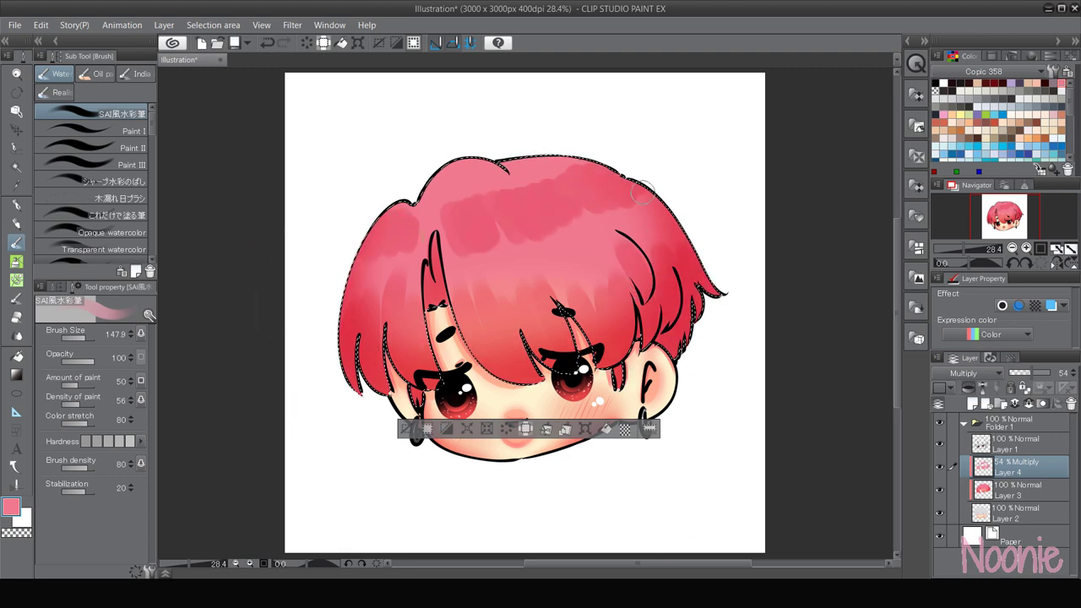
key("ctrl+z")
key("ctrl+z")
mouse_move(537, 194)
left_mouse_down()
mouse_move(588, 228)
mouse_move(613, 184)
mouse_move(646, 189)
left_mouse_up()
- Erase with transparent color into the upper edges of the lower hair shadows to shape softer strands
left_click(16, 533)
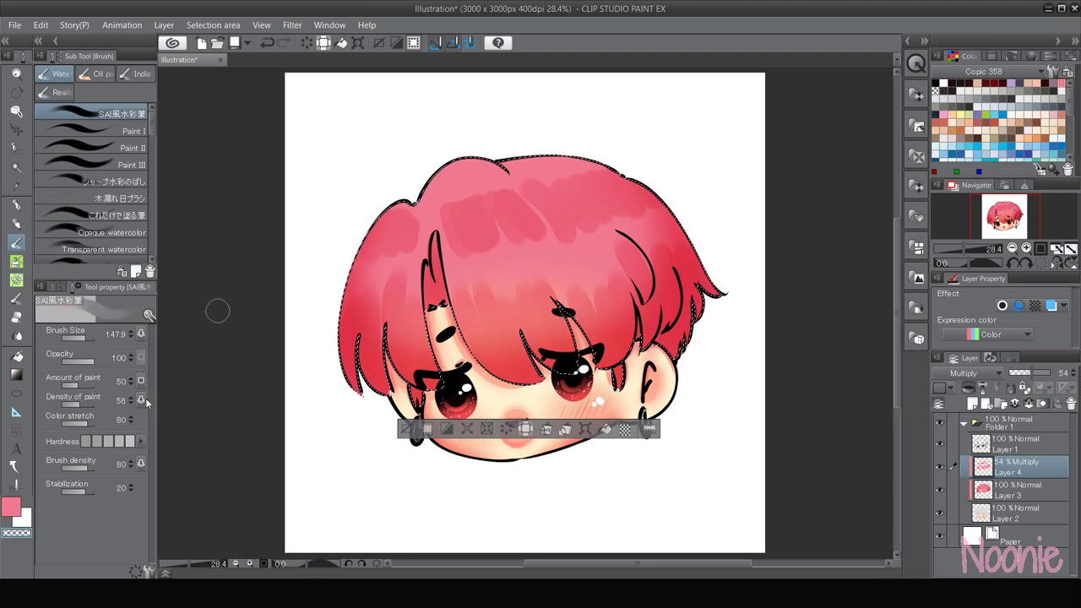
mouse_move(371, 289)
left_mouse_down()
mouse_move(370, 324)
mouse_move(395, 317)
left_mouse_up()
key("ctrl+z")
key("ctrl+z")
key("ctrl+z")
mouse_move(411, 277)
left_mouse_down()
mouse_move(408, 315)
mouse_move(366, 338)
left_mouse_up()
left_click(84, 338)
left_click_drag(371, 299, 371, 342)
key("bracketright")
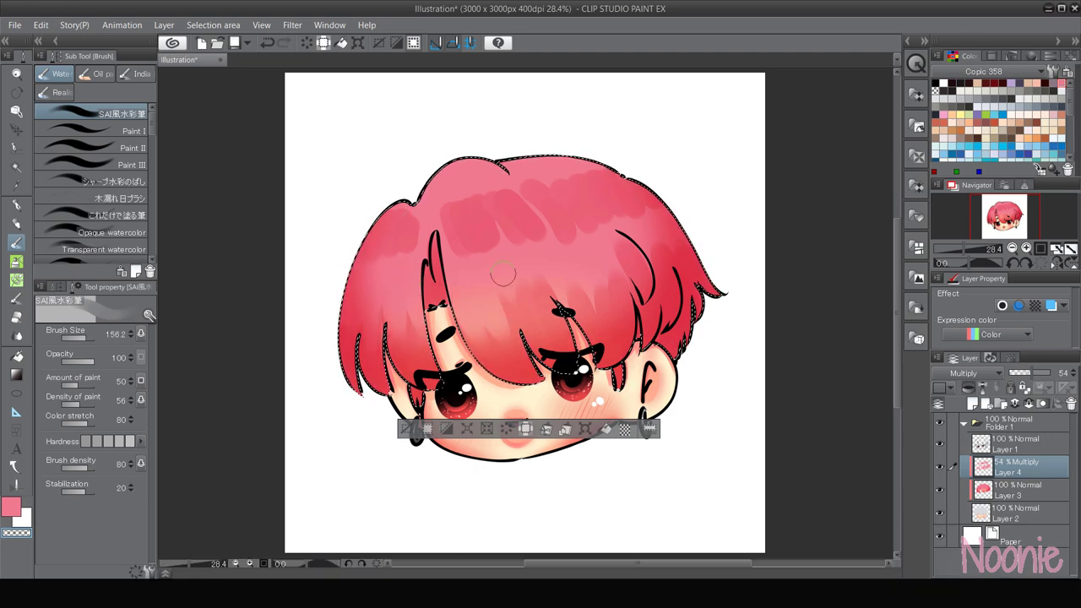
- Shape the upper edge of the crown's shadow band into tapered strands with transparent color at brush size 105.7
key("bracketleft")
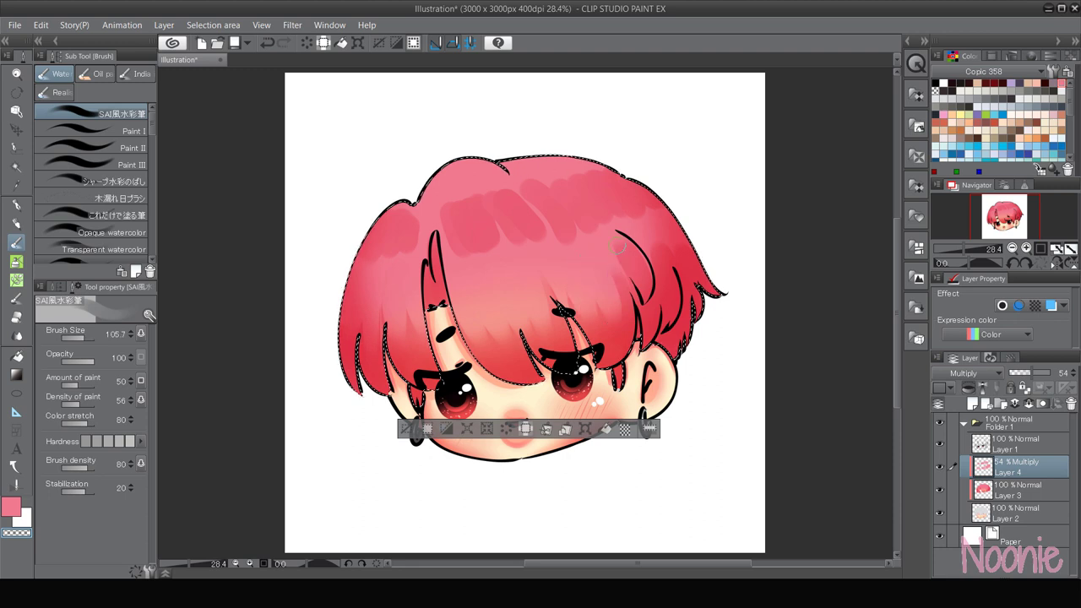
mouse_move(380, 226)
left_mouse_down()
mouse_move(464, 197)
mouse_move(443, 208)
mouse_move(446, 196)
mouse_move(496, 234)
mouse_move(489, 184)
mouse_move(518, 205)
mouse_move(493, 190)
mouse_move(546, 186)
left_mouse_up()
key("bracketright")
mouse_move(549, 207)
left_mouse_down()
mouse_move(574, 186)
mouse_move(610, 179)
left_mouse_up()
- Break up the lower edge of the crown's shadow band into thin strands with transparent upward strokes
key("bracketleft")
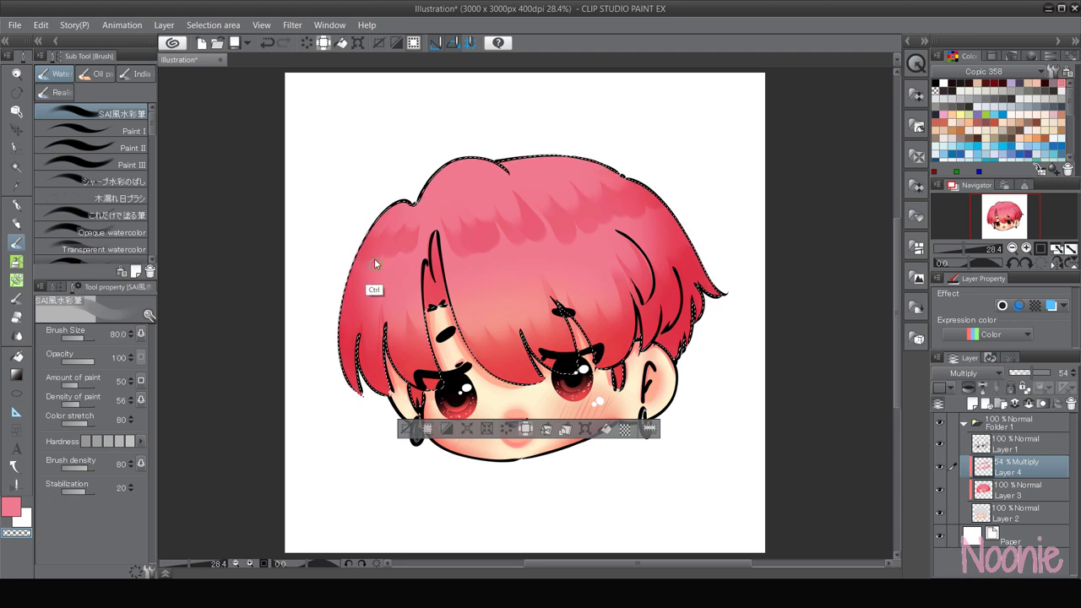
left_click_drag(367, 260, 391, 239)
key("ctrl+z")
left_click_drag(399, 255, 408, 237)
mouse_move(465, 263)
left_mouse_down()
mouse_move(498, 256)
mouse_move(521, 197)
mouse_move(568, 239)
mouse_move(637, 227)
mouse_move(654, 218)
mouse_move(659, 187)
left_mouse_up()
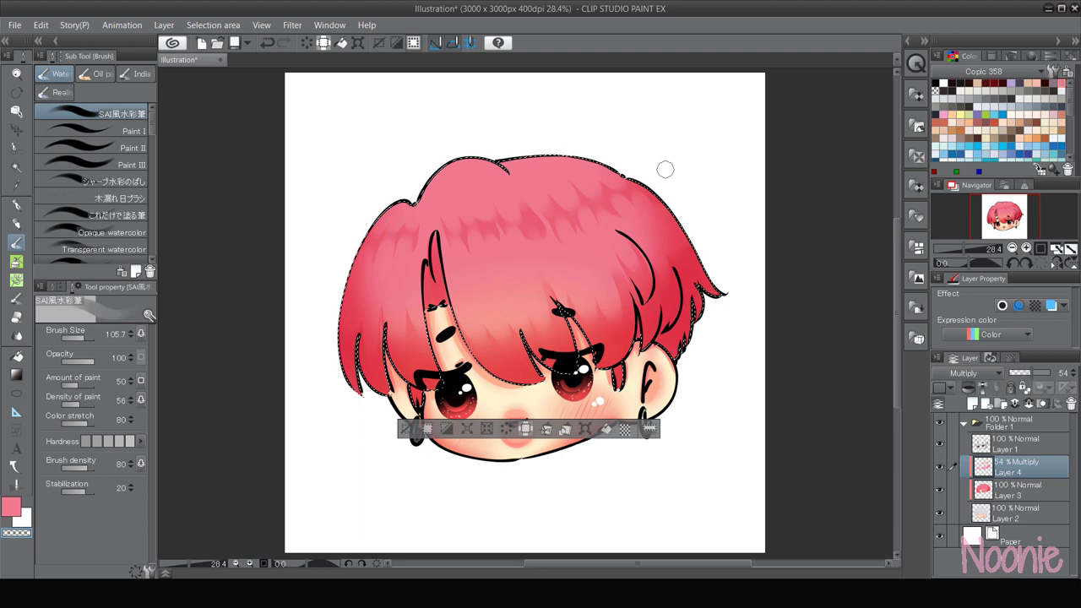
left_click_drag(527, 239, 537, 206)
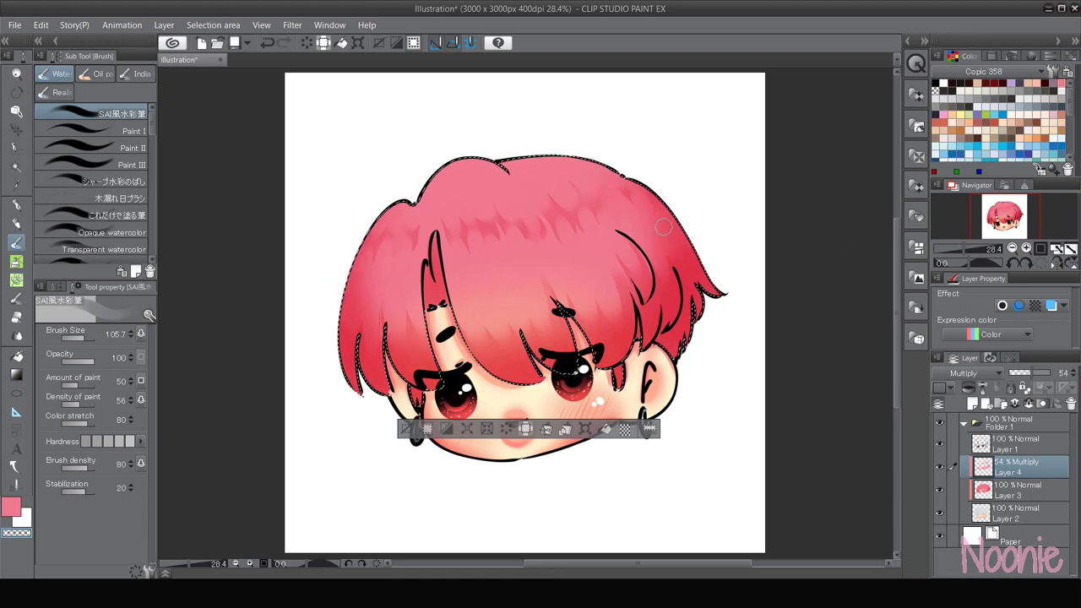
- Set Layer 4's opacity to 81% and paint narrower, darker pink shadow strands at the lower hair
left_click(1044, 374)
key("c")
left_click_drag(406, 346, 361, 316)
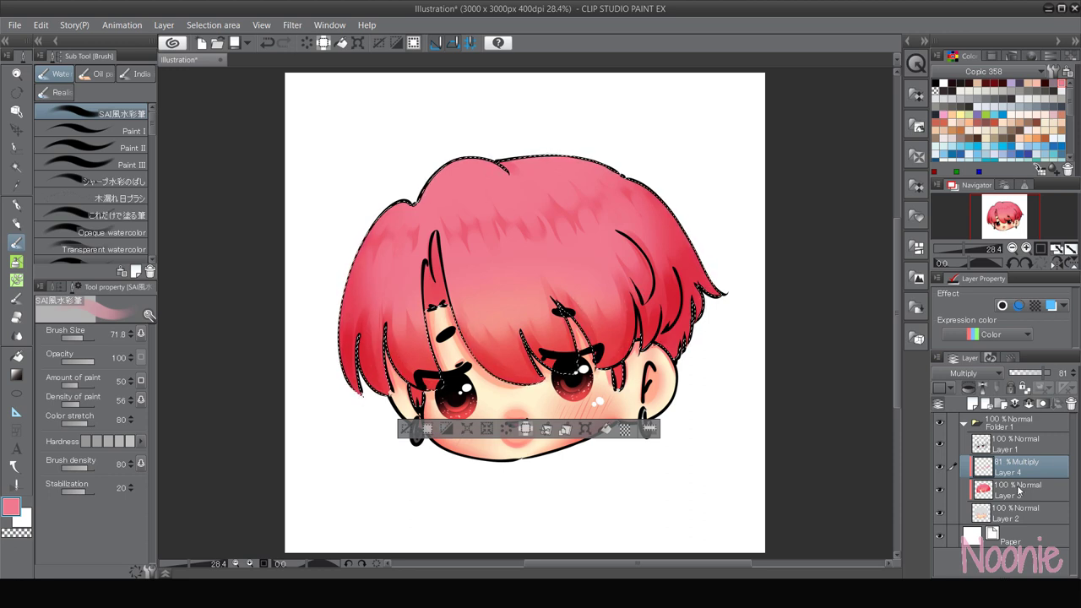
- Set Layer 4's blending mode to Add (Glow) and paint a light band across the middle of the hair
left_click(967, 372)
left_click(955, 152)
mouse_move(365, 264)
left_mouse_down()
mouse_move(414, 296)
mouse_move(522, 286)
left_mouse_up()
- Carve the upper edge of the glow band into hair strands using transparent color at brush size 143.5
left_click(16, 533)
mouse_move(360, 247)
left_mouse_down()
mouse_move(372, 265)
mouse_move(405, 275)
mouse_move(465, 275)
left_mouse_up()
left_click_drag(541, 231, 550, 227)
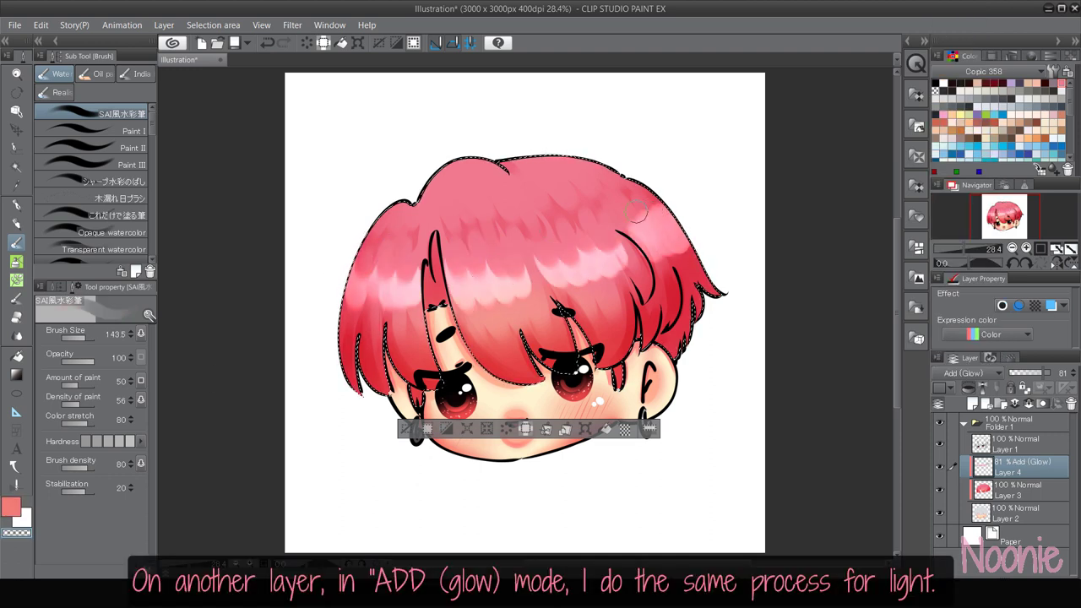
left_click_drag(639, 212, 666, 230)
- Thin the lower edge of the glow band into jagged shine strands with short transparent upward strokes
mouse_move(356, 309)
left_mouse_down()
mouse_move(358, 291)
mouse_move(376, 286)
left_mouse_up()
left_click_drag(405, 311, 412, 280)
left_click_drag(460, 311, 465, 275)
mouse_move(480, 308)
left_mouse_down()
mouse_move(482, 284)
mouse_move(517, 282)
left_mouse_up()
mouse_move(567, 297)
left_mouse_down()
mouse_move(661, 268)
mouse_move(666, 242)
left_mouse_up()
left_click_drag(525, 299, 516, 274)
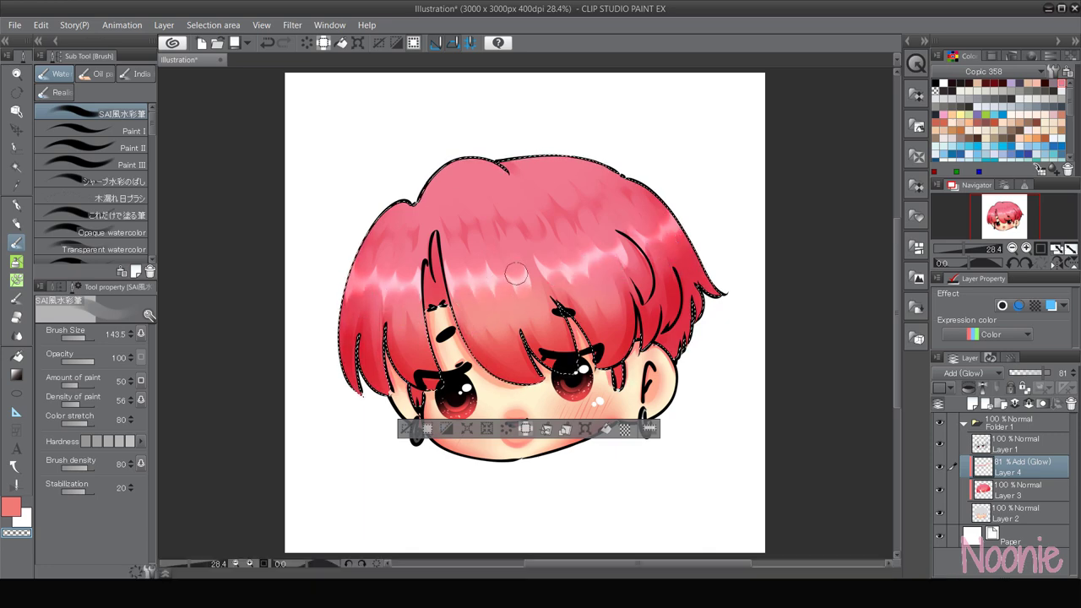
left_click_drag(454, 292, 456, 266)
left_click_drag(387, 298, 391, 274)
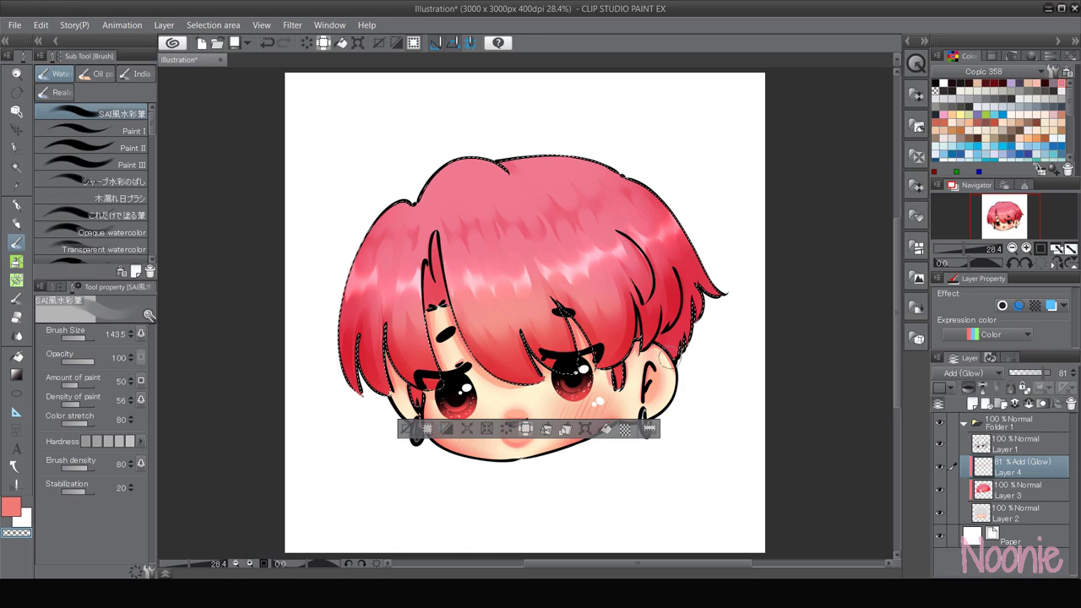
- Clear the hair selection and add small highlight dashes near the lower hair tips with Noonie's Pen at size 42.7
key("ctrl+d")
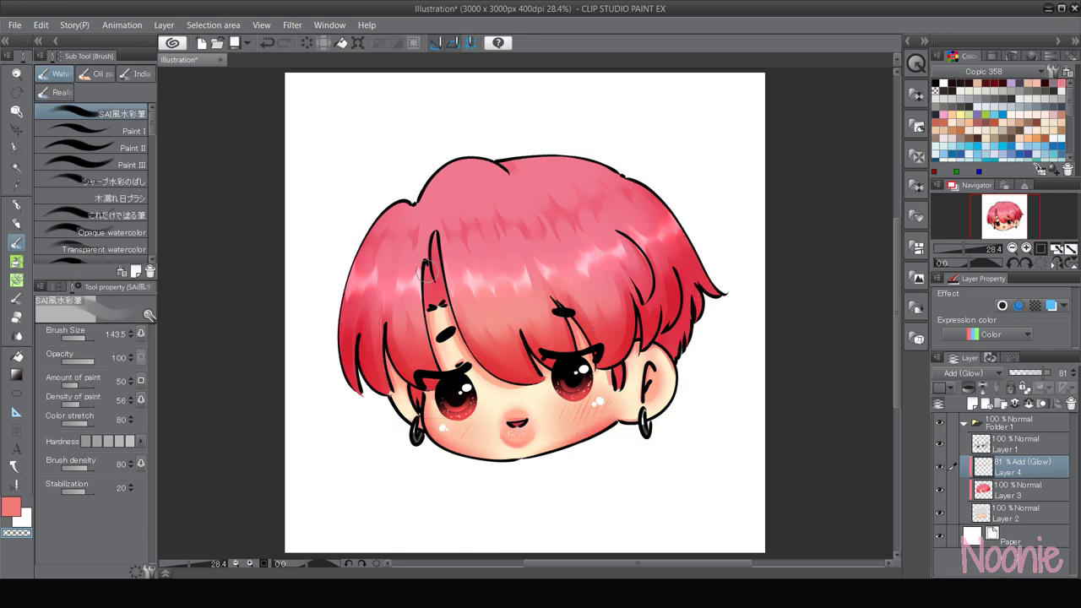
key("p")
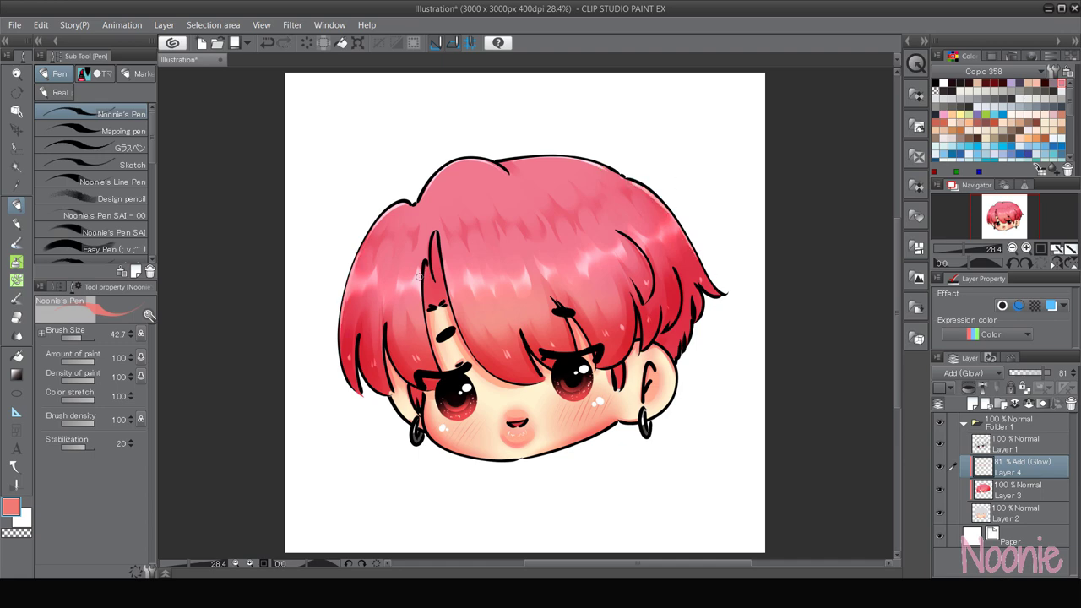
- Try thin pen strokes along the strands at the forehead partings and undo them
left_click_drag(421, 287, 427, 358)
key("ctrl+z")
mouse_move(438, 235)
left_mouse_down()
mouse_move(478, 354)
mouse_move(462, 335)
left_mouse_up()
key("ctrl+z")
key("ctrl+z")
left_click_drag(561, 318, 568, 350)
key("ctrl+z")
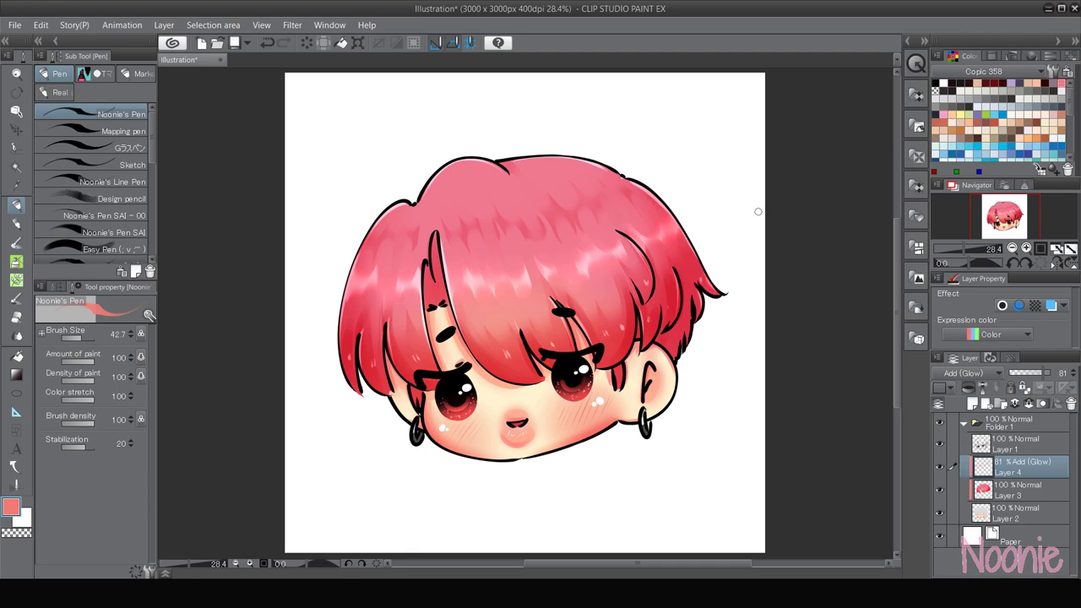
- Draw thin white shine strokes over the hair highlights and lower the glow layer's opacity to 34%
left_click(374, 85, "alt")
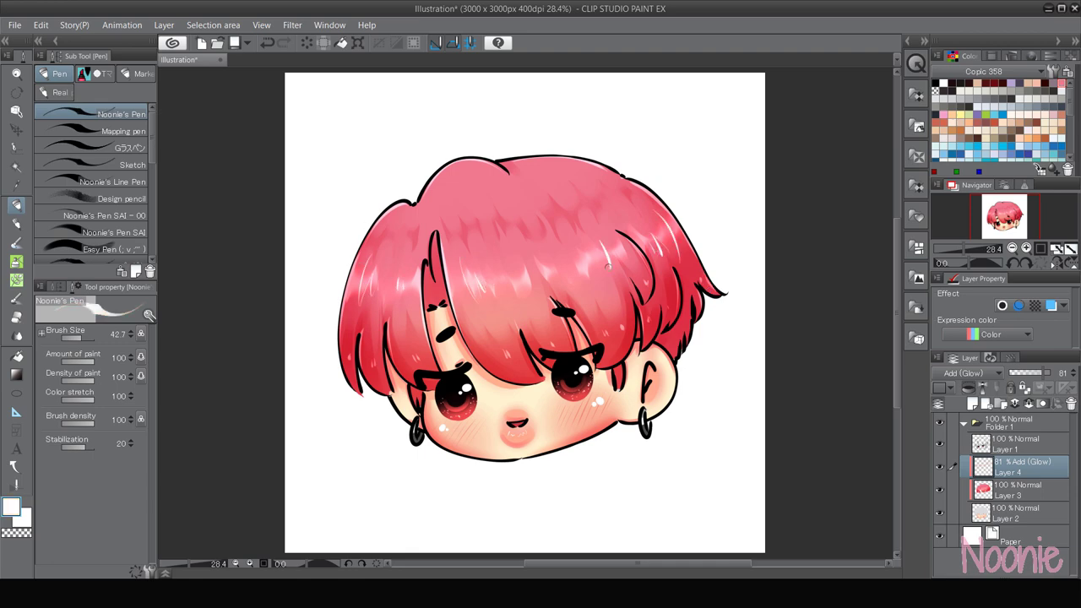
left_click_drag(1044, 374, 1026, 373)
key("e")
key("p")
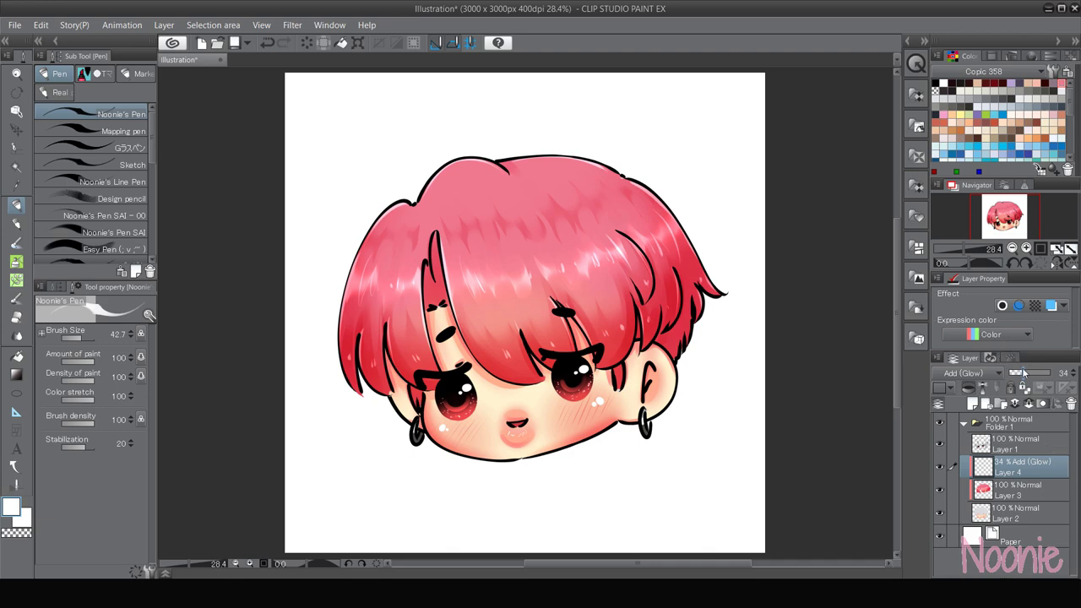
- Merge the glow layer into Layer 3 and create a new layer clipped to the line art on Layer 1
left_click(1029, 405)
left_click(1001, 449)
left_click(973, 404)
left_click(969, 388)
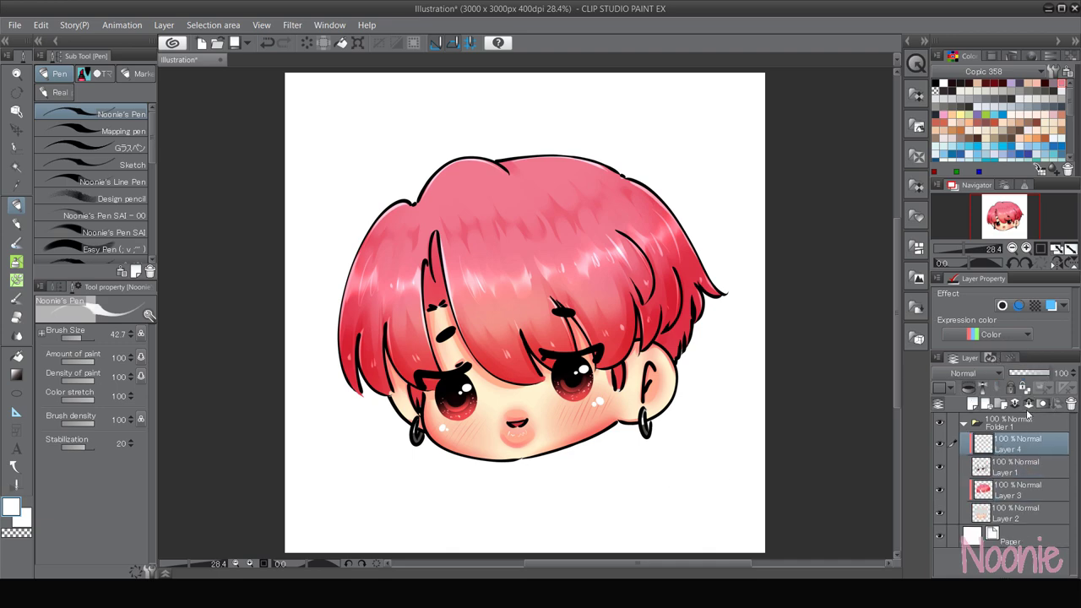
- Set Layer 4's opacity to 53% and paint sampled hair red over the left eye's upper lash line where the hair overlaps, trimming the excess
left_click(1030, 373)
left_click(1027, 249)
left_click_drag(504, 351, 425, 300)
left_click(314, 334, "alt")
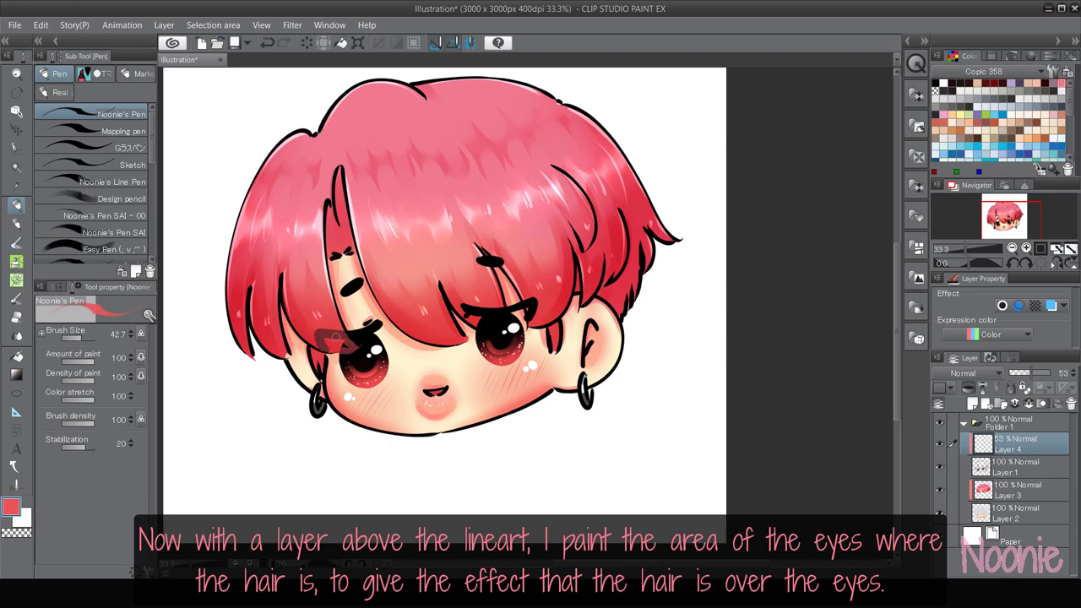
key("e")
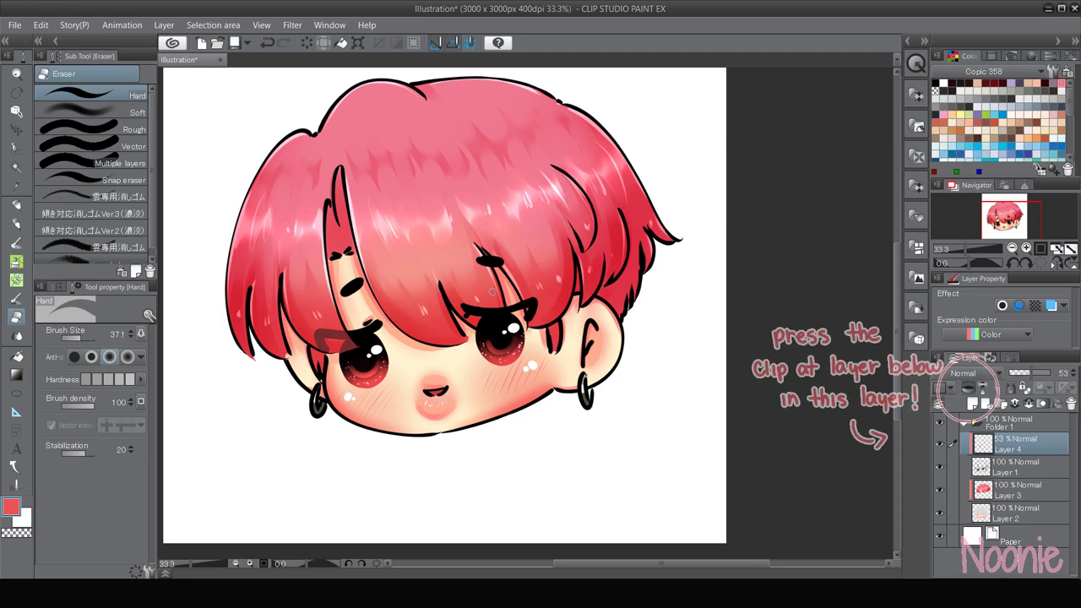
- Paint the same red over the right eye's upper lash line and eyebrow where the hair covers them, redoing the misplaced stroke and trimming the edges
key("p")
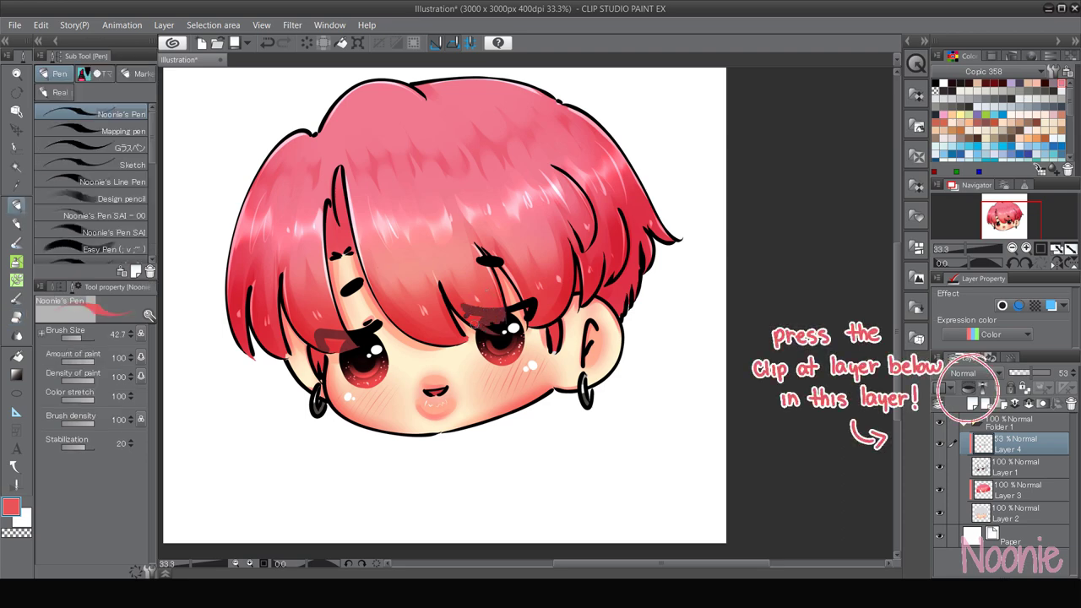
key("ctrl+z")
left_click_drag(477, 326, 509, 334)
key("e")
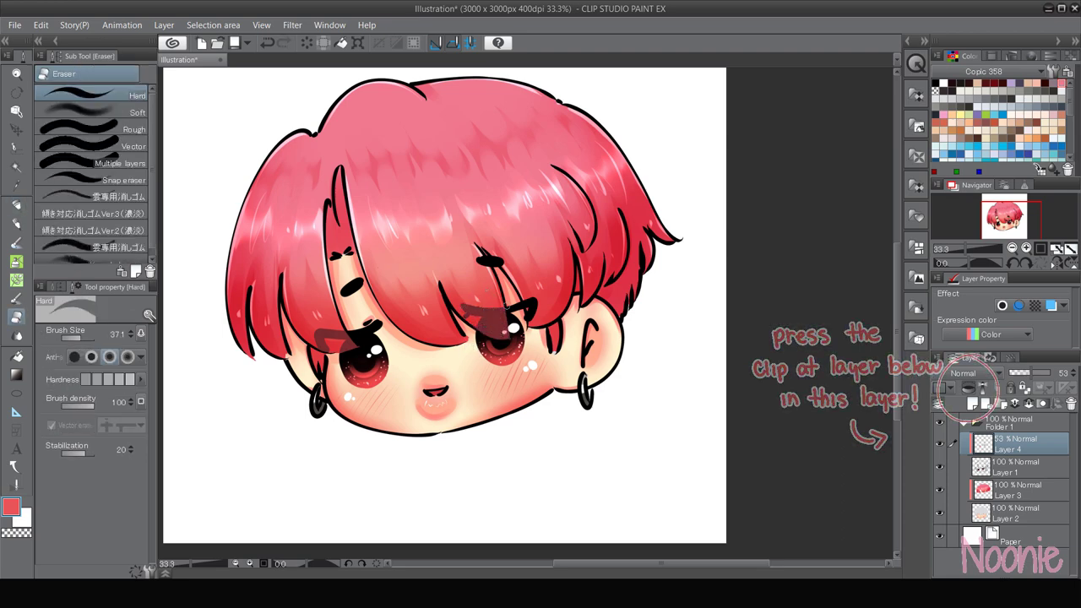
key("p")
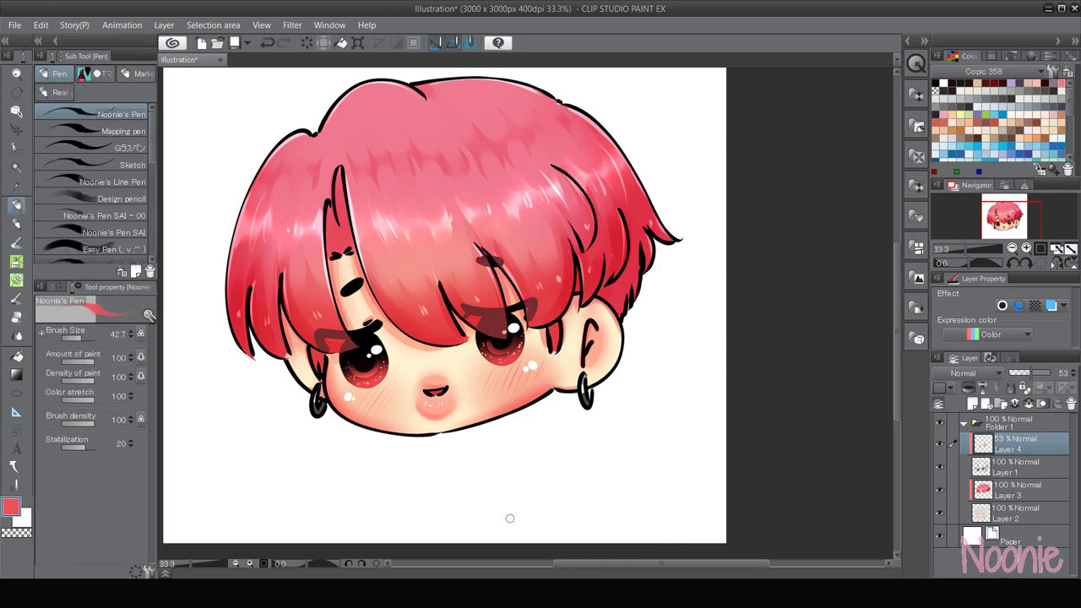
- Add a new layer above Layer 4 and draw thin loose red hair strands around the head's outline with Noonie's Pen at size 24.4
left_click(972, 404)
key("ctrl+minus")
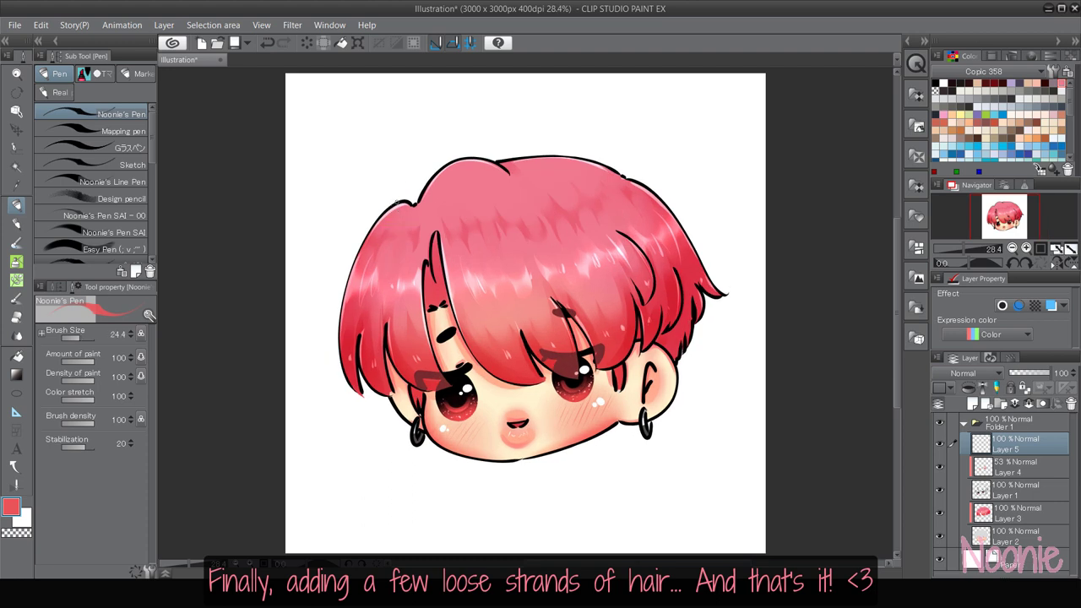
left_click_drag(373, 221, 327, 362)
left_click_drag(639, 180, 709, 272)
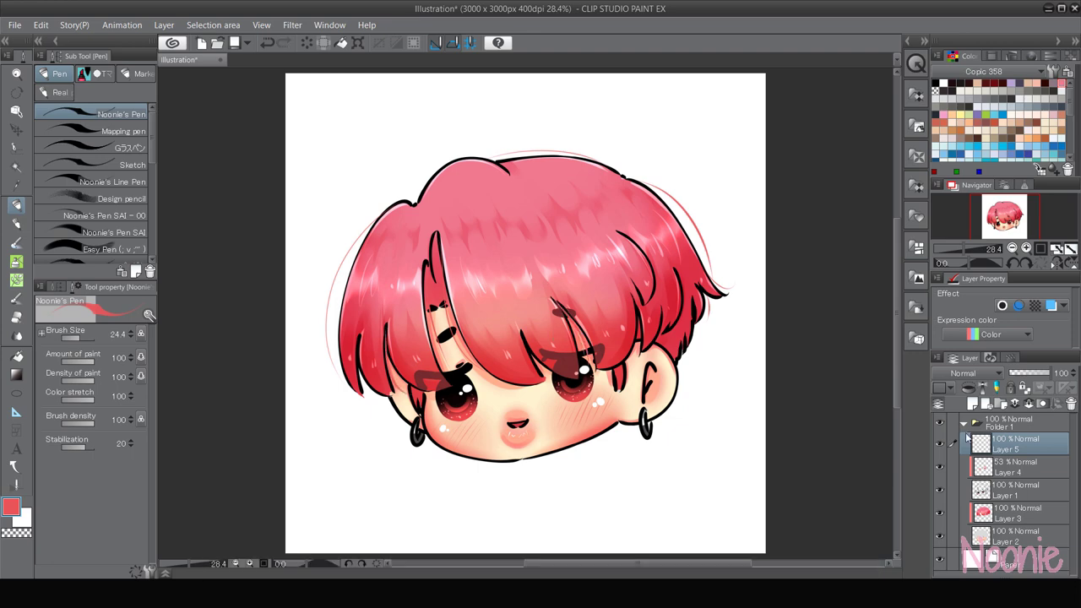
- Create another new layer above the loose hair strands for a red pen mark beside the face
left_click(974, 404)
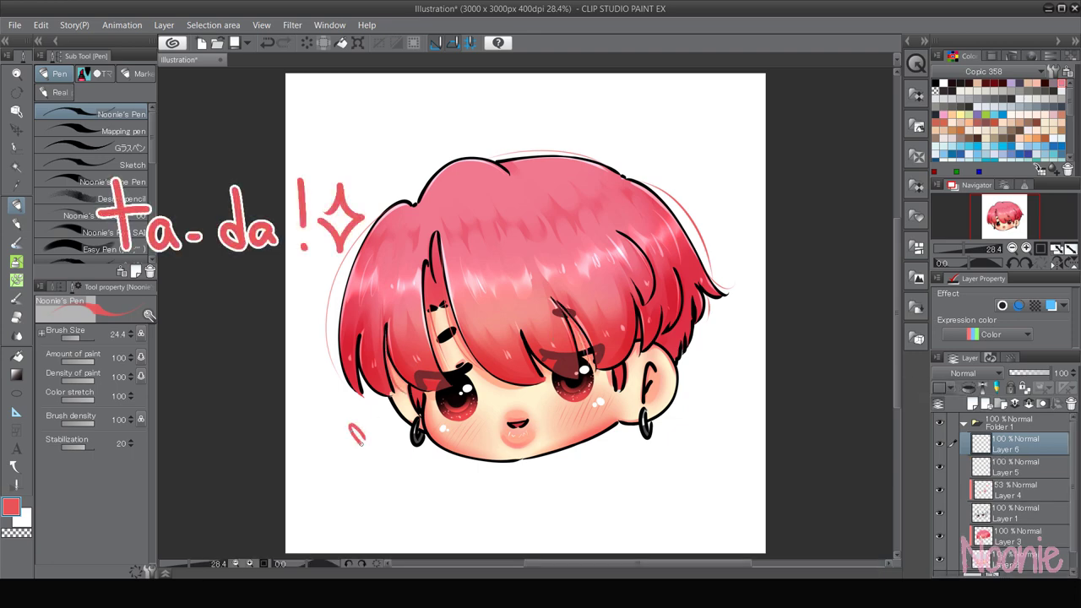